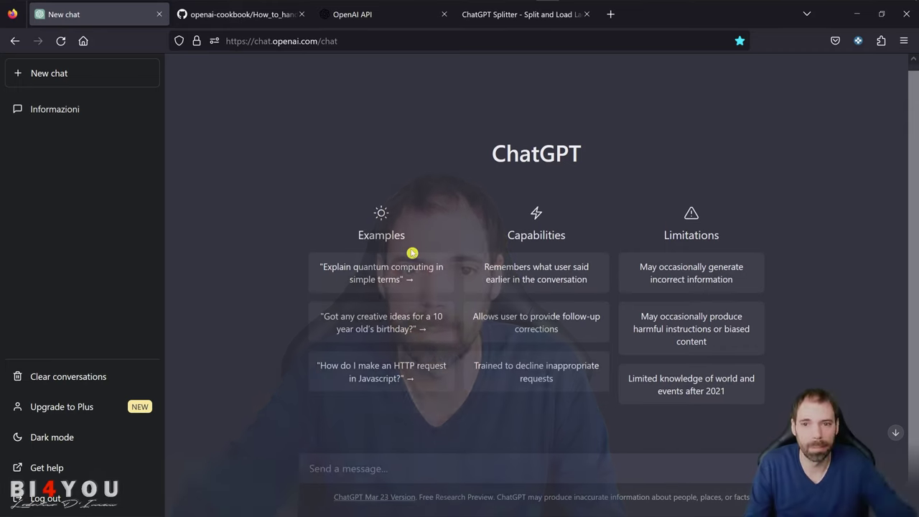
Copy the selected How to handle rate limits guide text from the GitHub notebook
{"action": "left_click", "coordinate": [242, 14]}
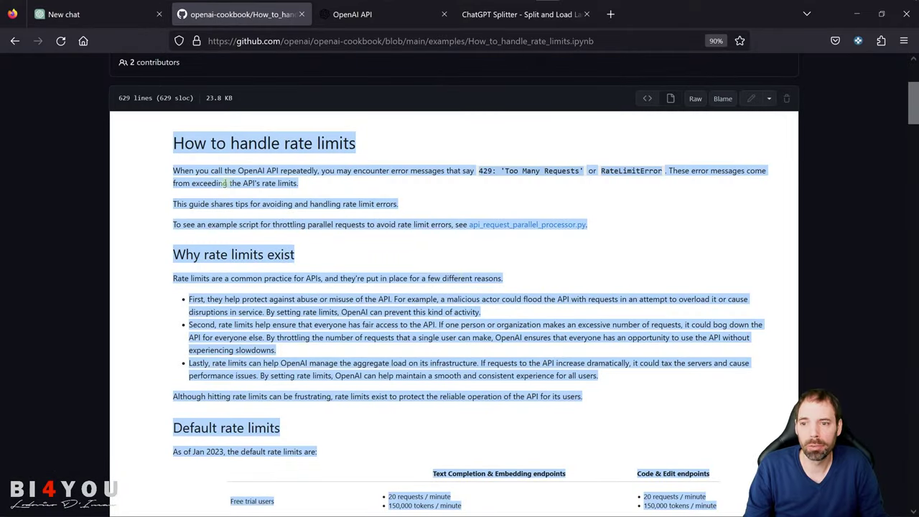
{"action": "scroll", "coordinate": [314, 334], "scroll_direction": "down", "scroll_amount": 20}
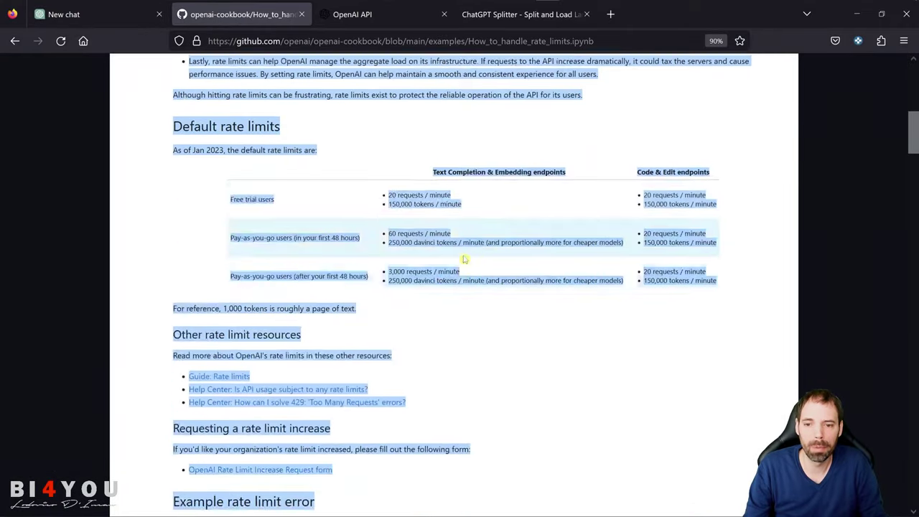
{"action": "scroll", "coordinate": [371, 254], "scroll_direction": "up", "scroll_amount": 20}
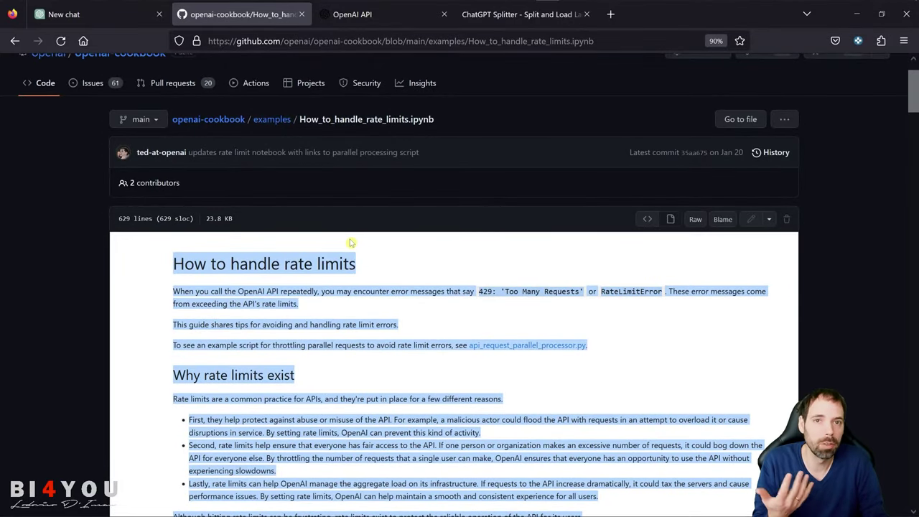
{"action": "right_click", "coordinate": [310, 291]}
{"action": "left_click", "coordinate": [328, 304]}
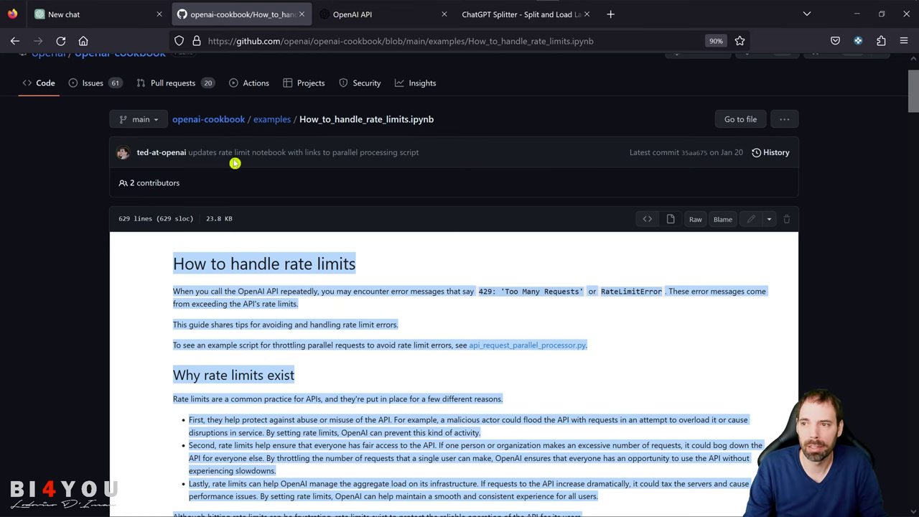
{"action": "left_click", "coordinate": [117, 16]}
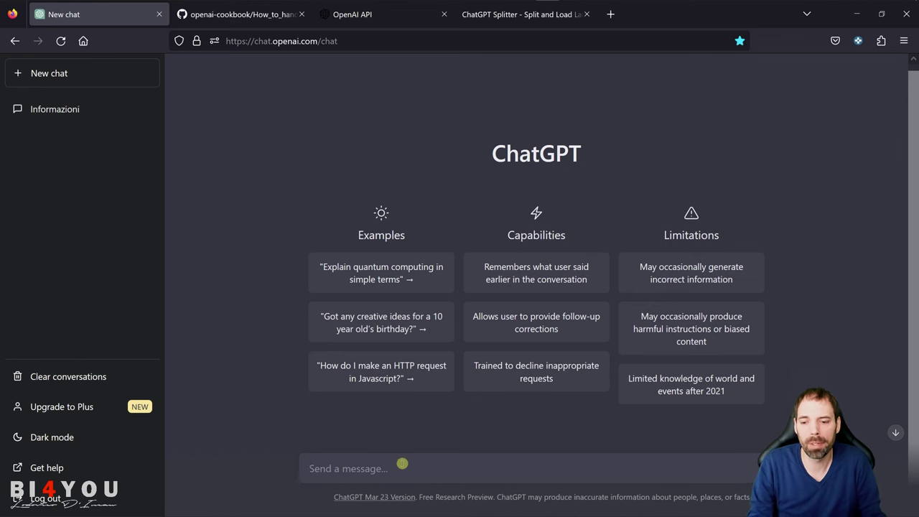
Send the full pasted guide to ChatGPT, which rejects it as too long, then bring up the OpenAI Tokenizer
{"action": "key", "text": "ctrl+v"}
{"action": "key", "text": "Return"}
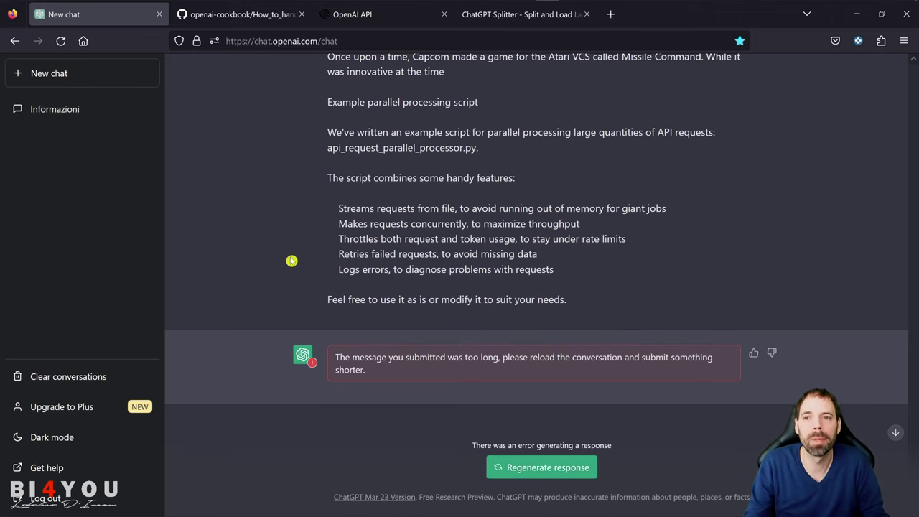
{"action": "left_click", "coordinate": [358, 15]}
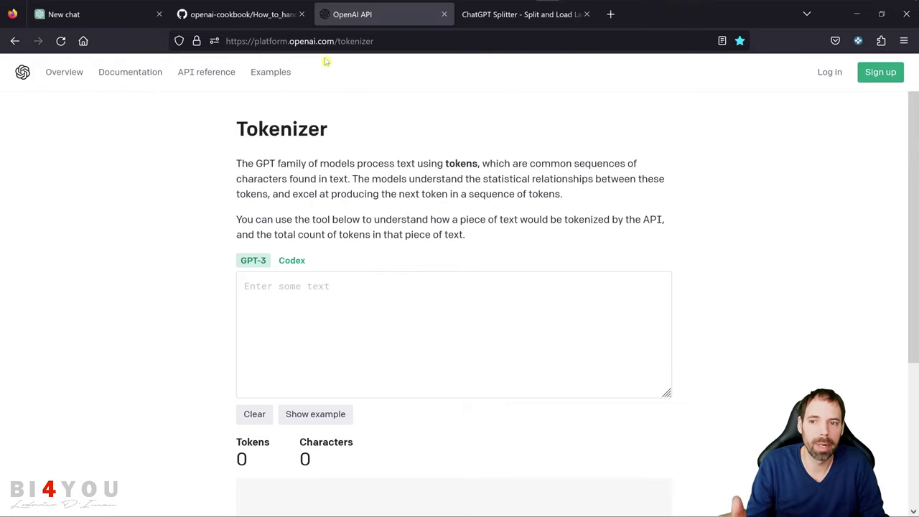
Paste the guide into the Tokenizer and highlight its 4,840 tokens and 15787 characters counts
{"action": "left_click", "coordinate": [291, 330]}
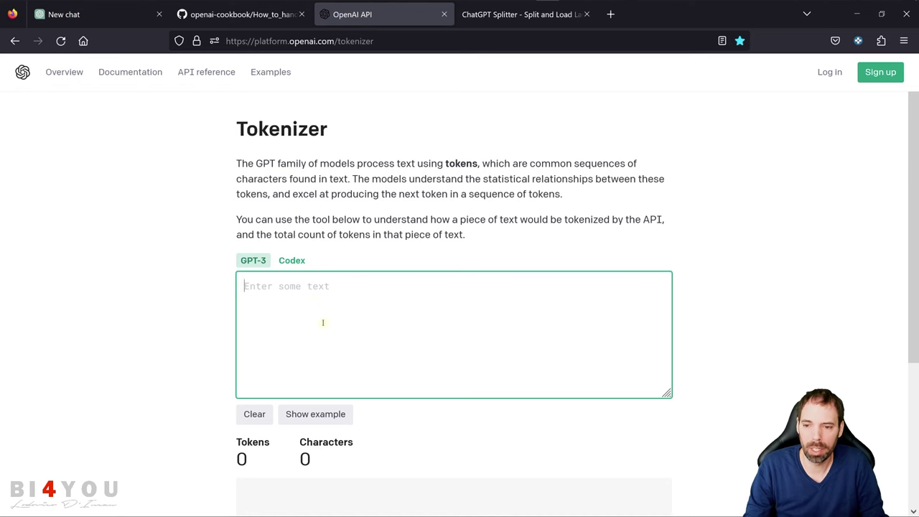
{"action": "key", "text": "ctrl+v"}
{"action": "scroll", "coordinate": [155, 280], "scroll_direction": "down", "scroll_amount": 1}
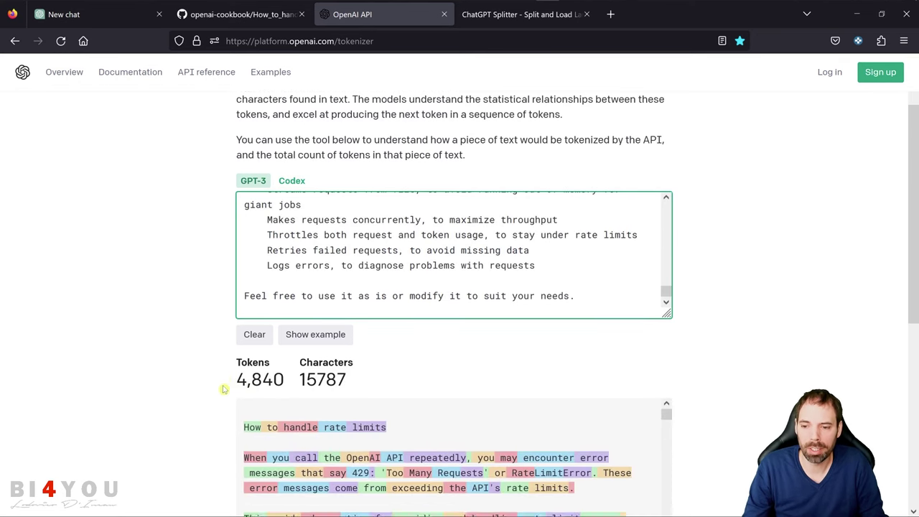
{"action": "scroll", "coordinate": [237, 351], "scroll_direction": "down", "scroll_amount": 1}
{"action": "left_click_drag", "start_coordinate": [237, 316], "coordinate": [351, 318]}
{"action": "left_click", "coordinate": [351, 319]}
Scroll through the pasted guide and select its trailing sample output lines
{"action": "scroll", "coordinate": [385, 390], "scroll_direction": "down", "scroll_amount": 10}
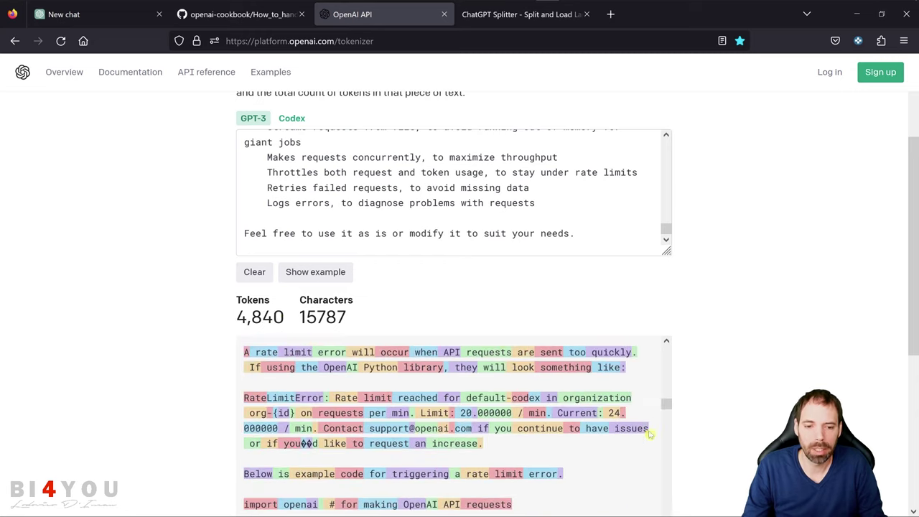
{"action": "left_click_drag", "start_coordinate": [665, 407], "coordinate": [665, 514]}
{"action": "scroll", "coordinate": [223, 256], "scroll_direction": "down", "scroll_amount": 4}
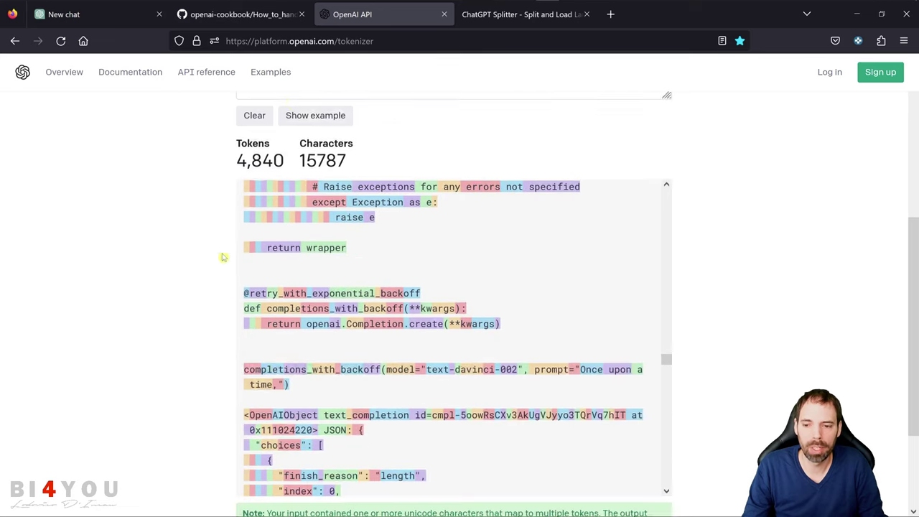
{"action": "scroll", "coordinate": [308, 332], "scroll_direction": "down", "scroll_amount": 6}
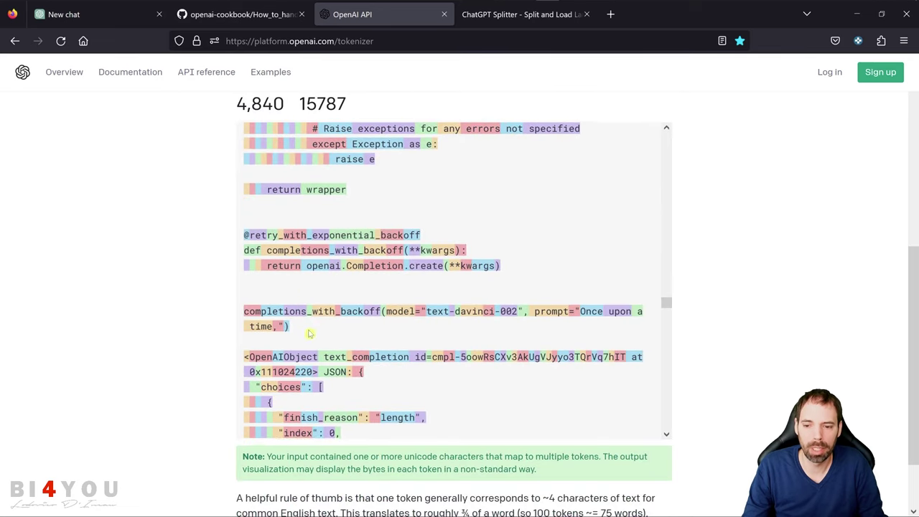
{"action": "left_click_drag", "start_coordinate": [665, 357], "coordinate": [665, 423]}
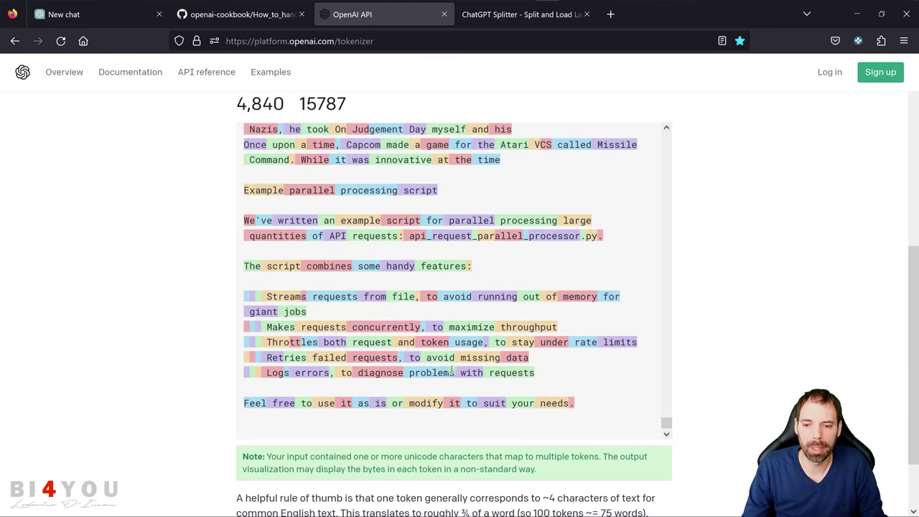
{"action": "scroll", "coordinate": [452, 370], "scroll_direction": "down", "scroll_amount": 1}
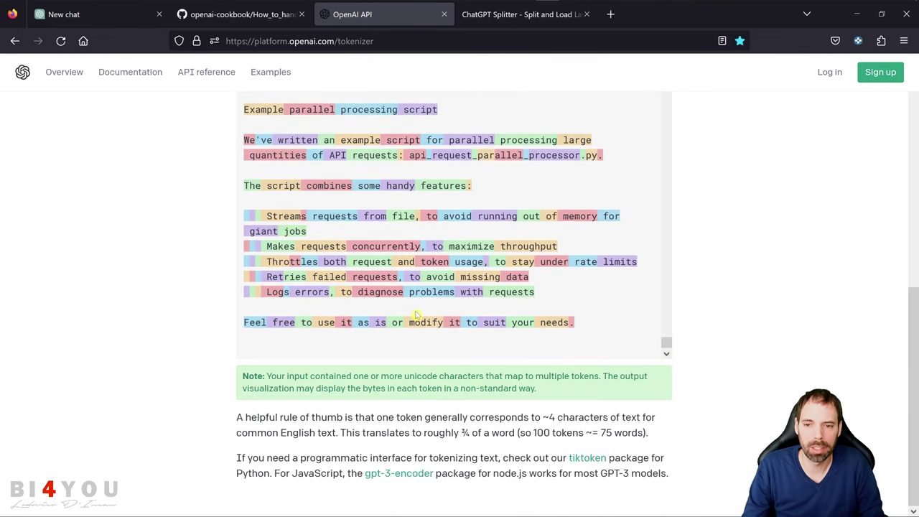
{"action": "scroll", "coordinate": [361, 306], "scroll_direction": "up", "scroll_amount": 10}
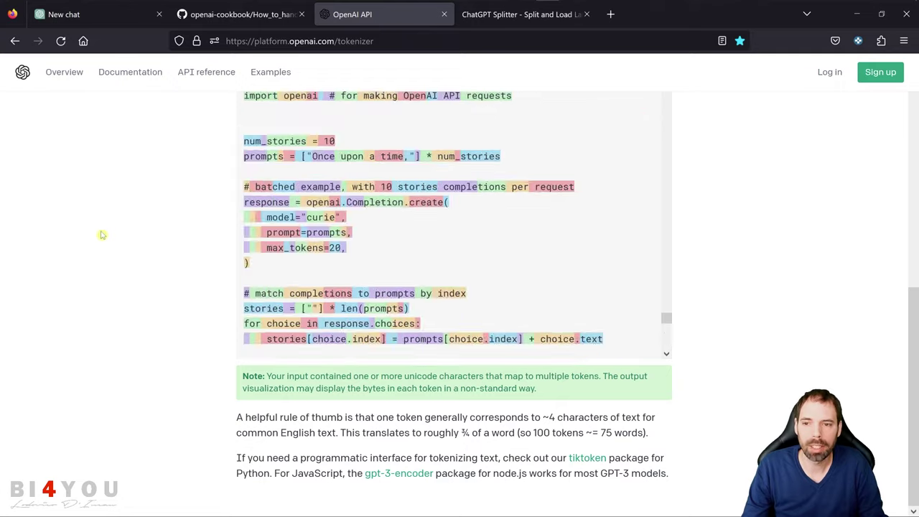
{"action": "scroll", "coordinate": [139, 251], "scroll_direction": "up", "scroll_amount": 5}
{"action": "scroll", "coordinate": [139, 250], "scroll_direction": "down", "scroll_amount": 2}
{"action": "left_click_drag", "start_coordinate": [615, 237], "coordinate": [207, 176]}
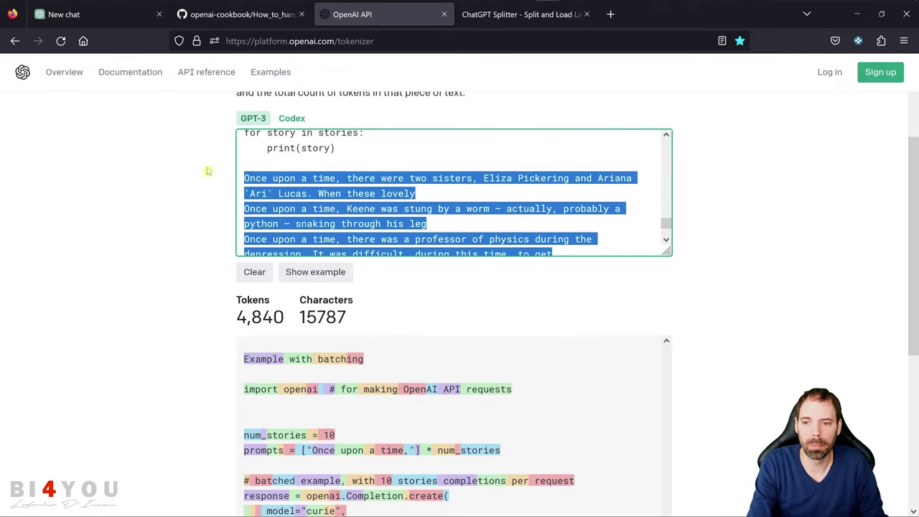
Delete the sample story output and response code, leaving 3,927 tokens, then select all remaining text
{"action": "key", "text": "BackSpace"}
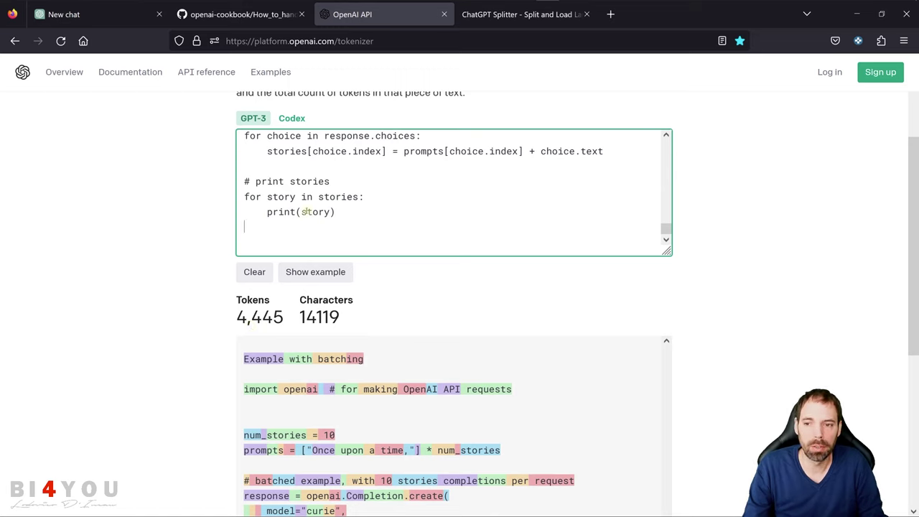
{"action": "left_click_drag", "start_coordinate": [304, 212], "coordinate": [226, 133]}
{"action": "key", "text": "BackSpace"}
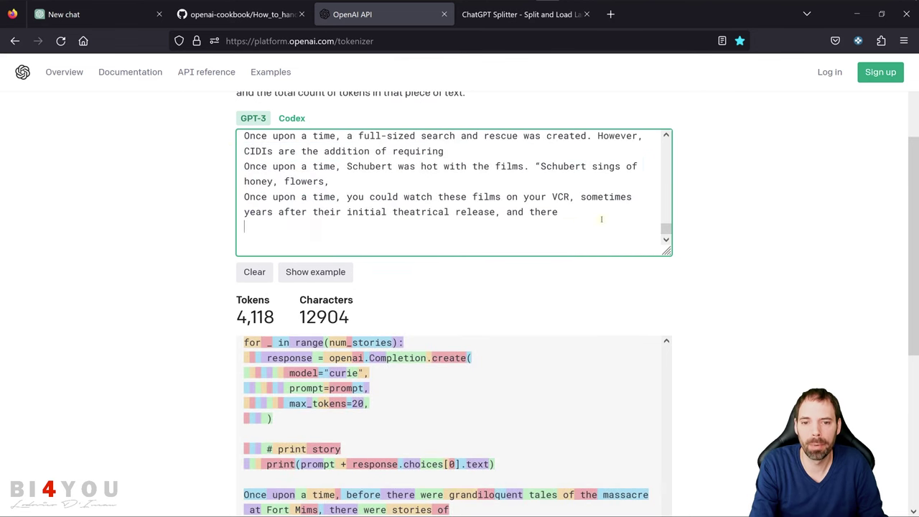
{"action": "left_click_drag", "start_coordinate": [602, 219], "coordinate": [221, 174]}
{"action": "key", "text": "BackSpace"}
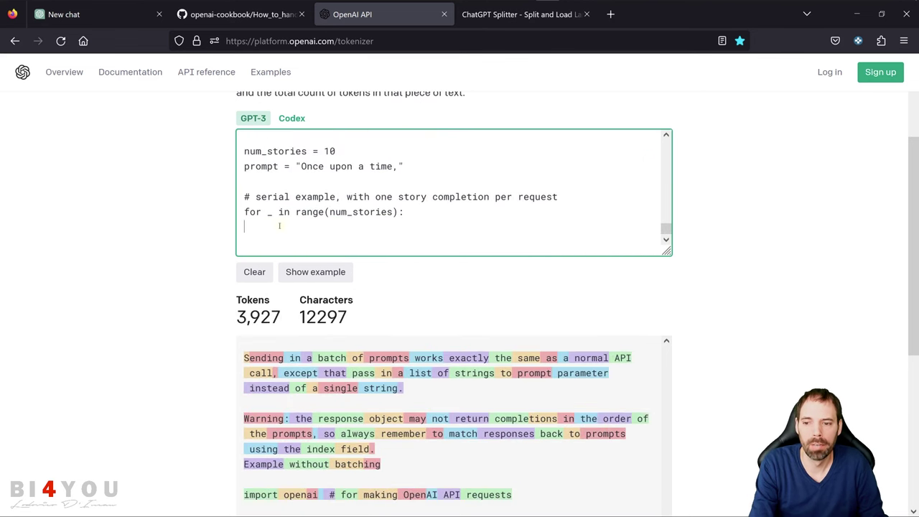
{"action": "key", "text": "ctrl+a"}
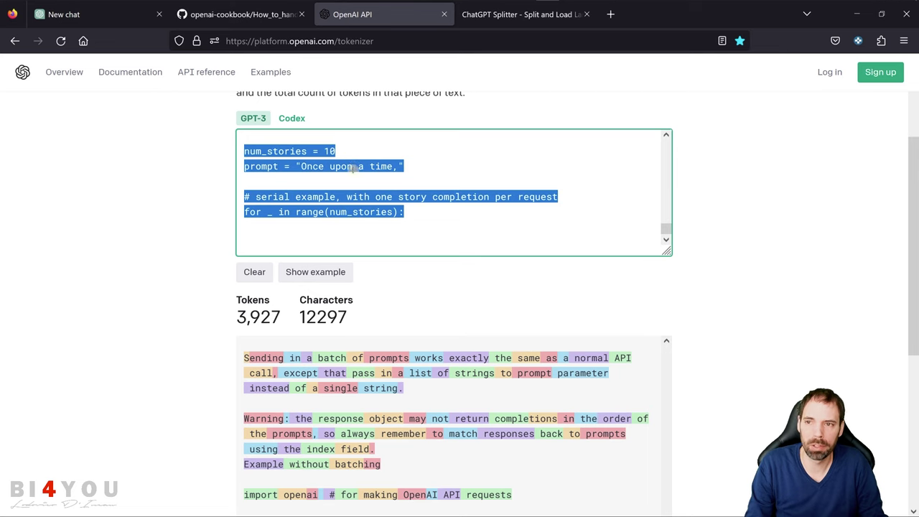
Send the trimmed guide in a new ChatGPT chat and halt the reply partway
{"action": "left_click", "coordinate": [93, 14]}
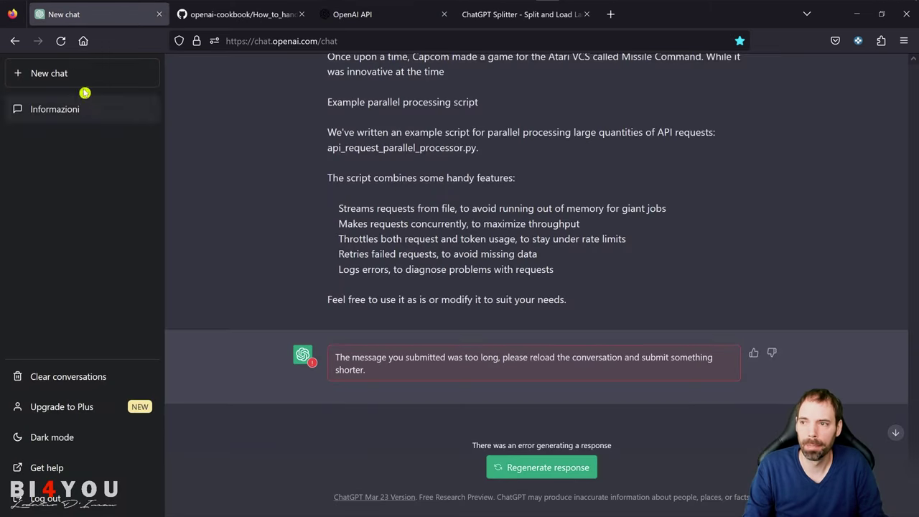
{"action": "left_click", "coordinate": [61, 74]}
{"action": "key", "text": "ctrl+v"}
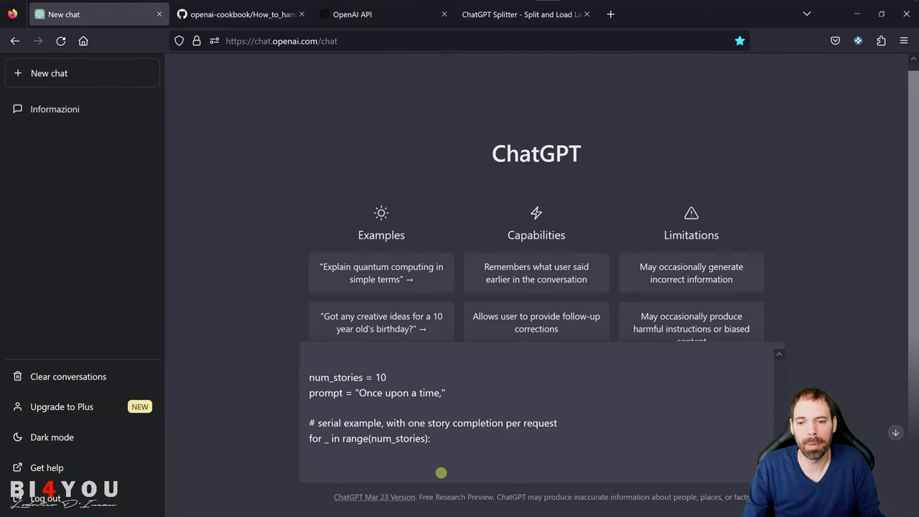
{"action": "key", "text": "Return"}
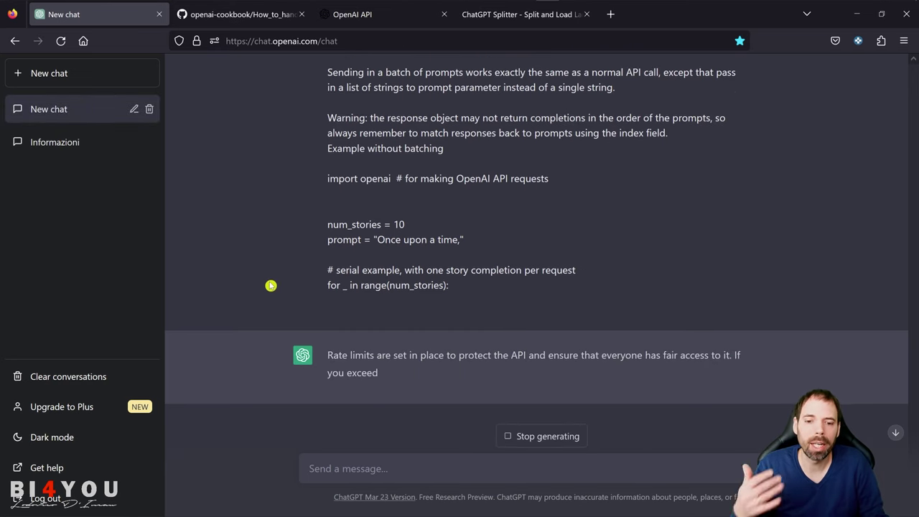
{"action": "left_click", "coordinate": [533, 436]}
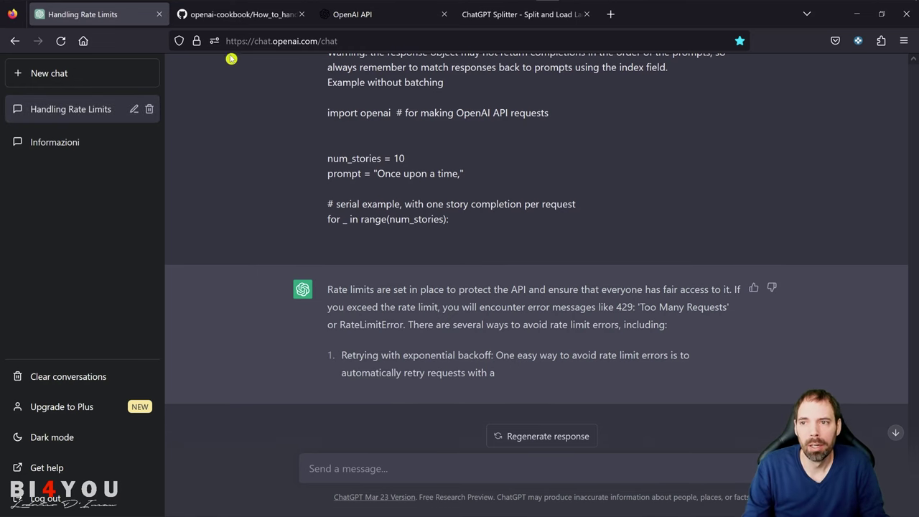
Copy the selected notebook text from the GitHub rate-limits guide
{"action": "left_click", "coordinate": [232, 11]}
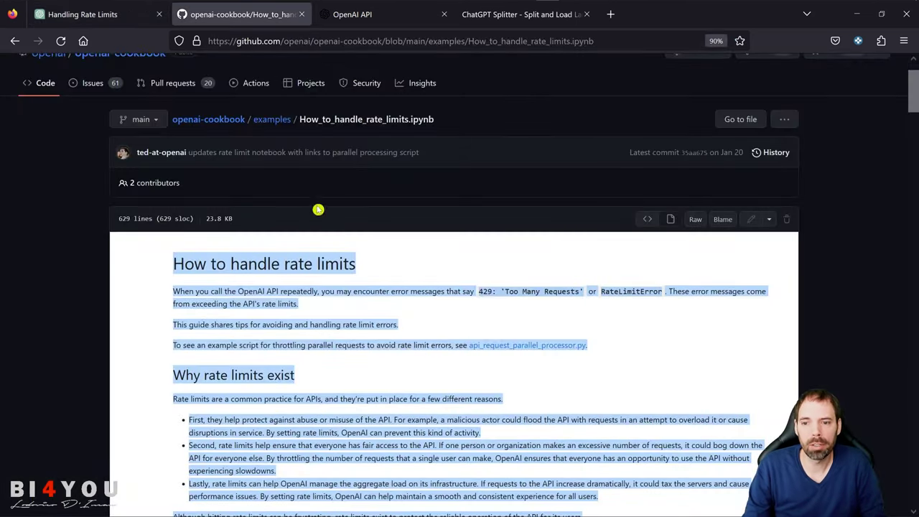
{"action": "right_click", "coordinate": [338, 291]}
{"action": "left_click", "coordinate": [364, 303]}
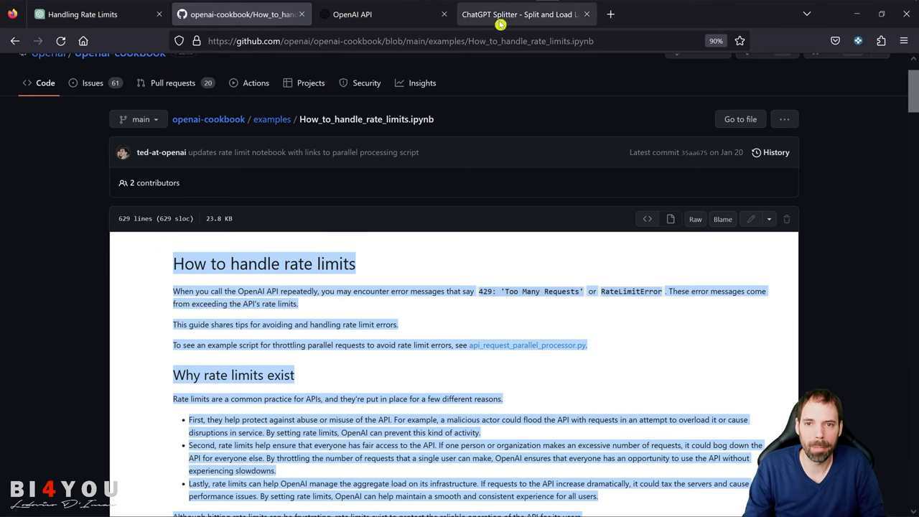
Open ChatGPT Splitter and cancel the file upload dialog without choosing a file
{"action": "left_click", "coordinate": [521, 14]}
{"action": "scroll", "coordinate": [172, 170], "scroll_direction": "up", "scroll_amount": 10}
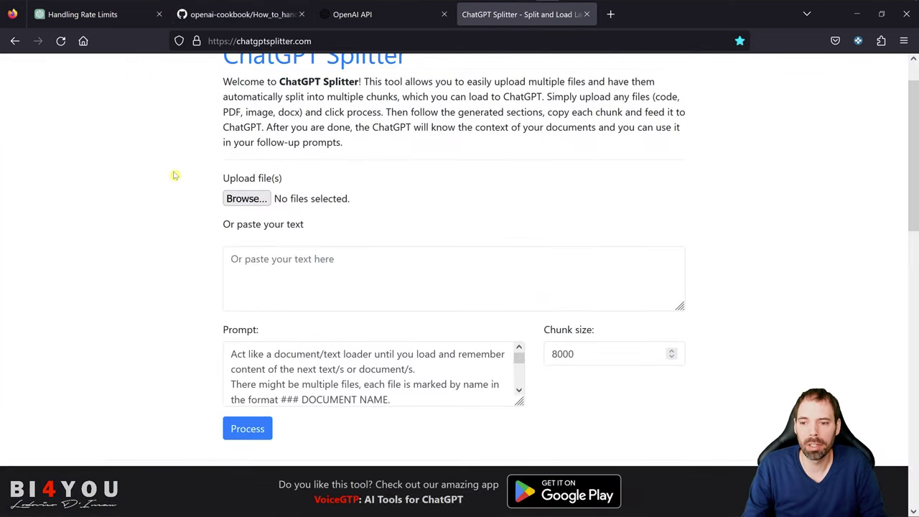
{"action": "scroll", "coordinate": [173, 175], "scroll_direction": "up", "scroll_amount": 1}
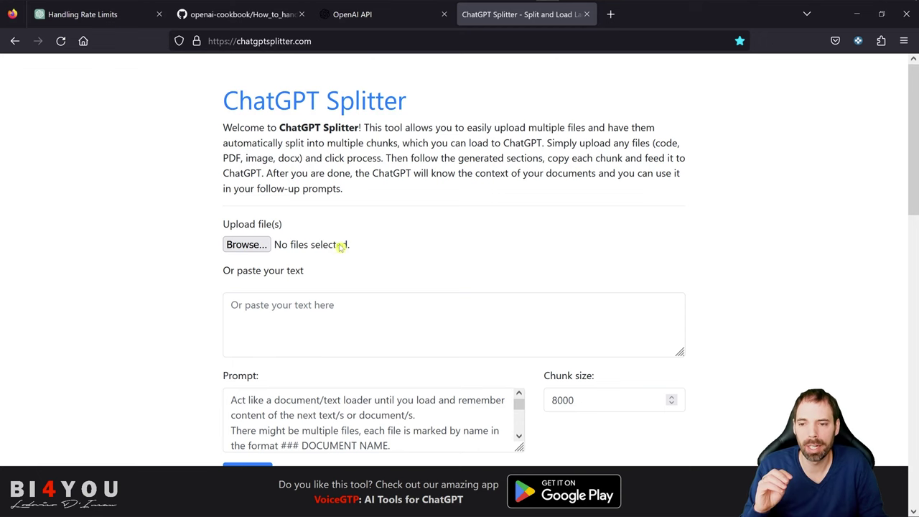
{"action": "left_click", "coordinate": [279, 244]}
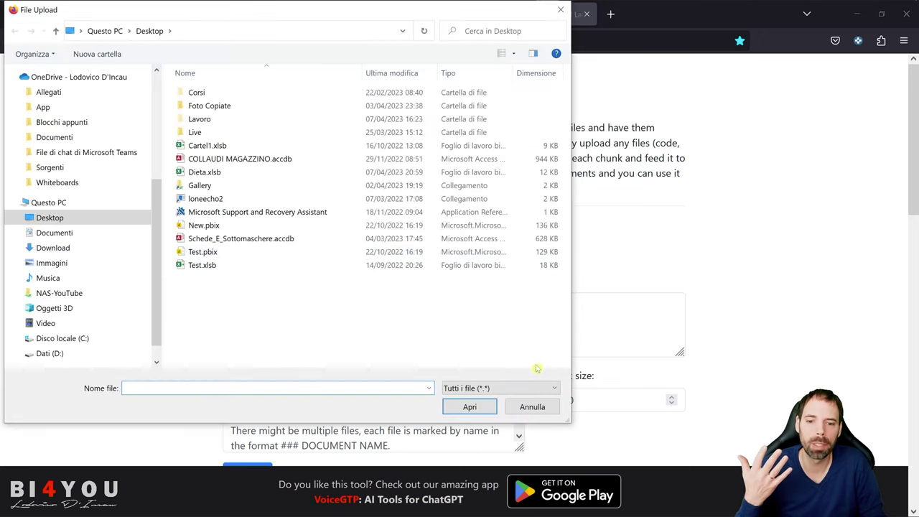
{"action": "left_click", "coordinate": [532, 407]}
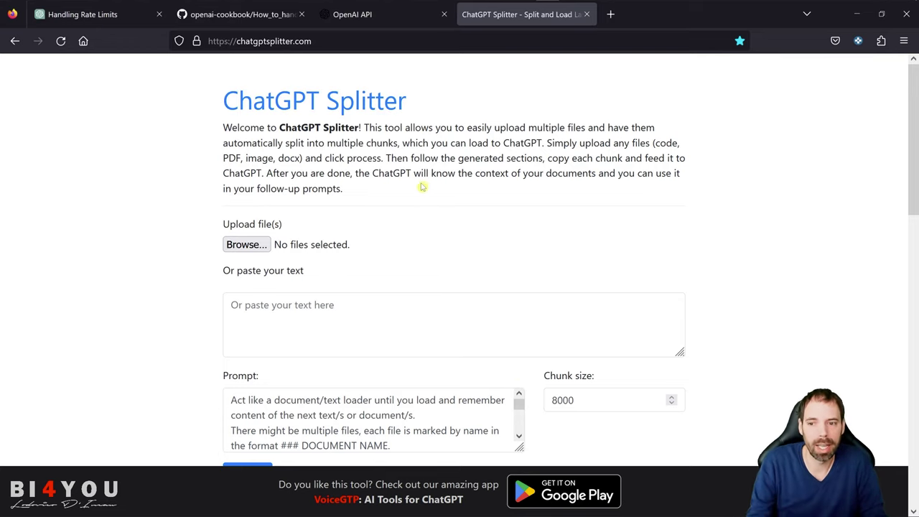
Enlarge the Splitter's paste box and paste the rate-limits guide, keeping chunk size 8000
{"action": "scroll", "coordinate": [329, 211], "scroll_direction": "down", "scroll_amount": 3}
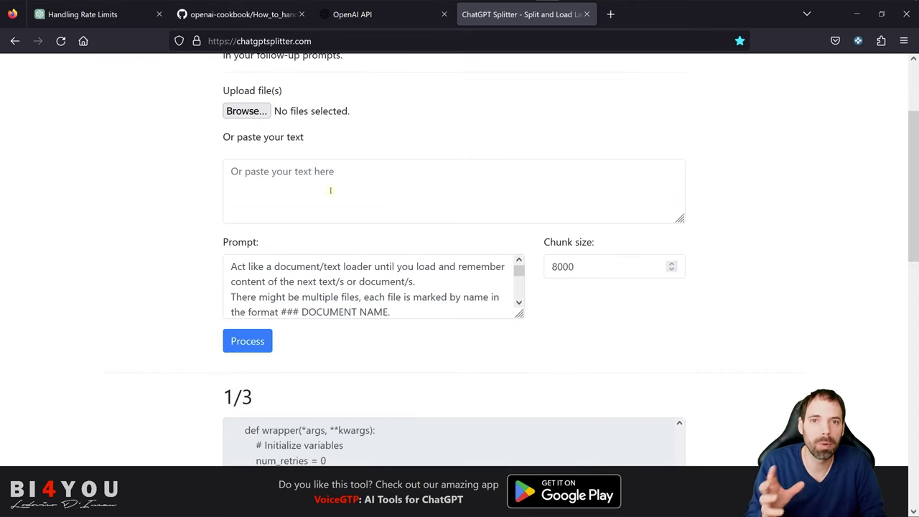
{"action": "left_click", "coordinate": [371, 173]}
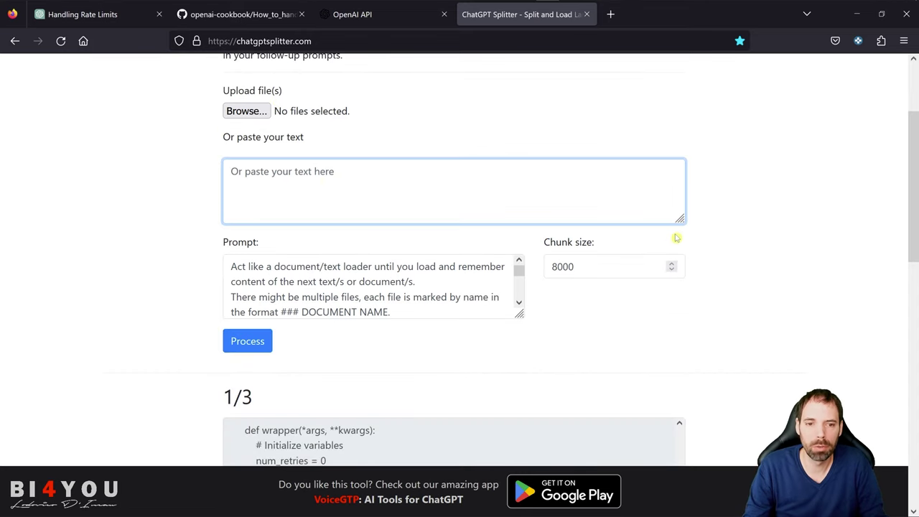
{"action": "left_click_drag", "start_coordinate": [678, 221], "coordinate": [681, 256]}
{"action": "key", "text": "ctrl+v"}
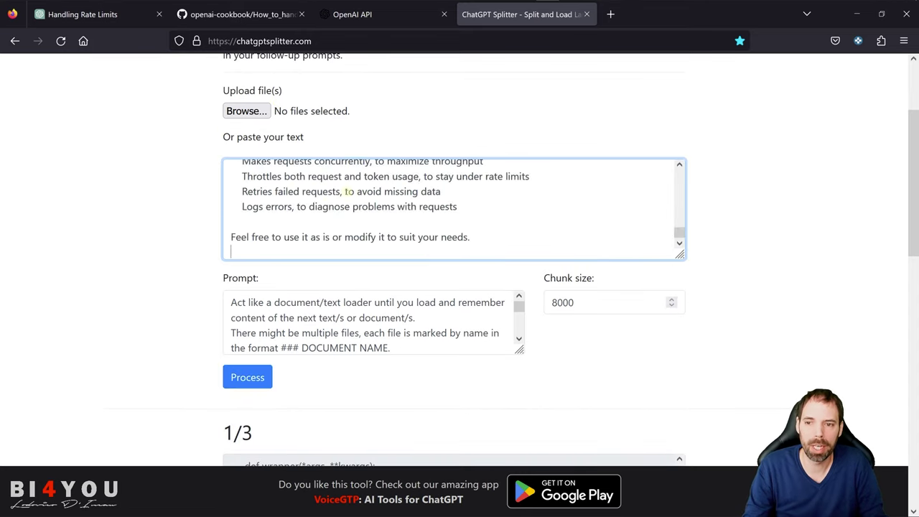
{"action": "scroll", "coordinate": [152, 238], "scroll_direction": "down", "scroll_amount": 3}
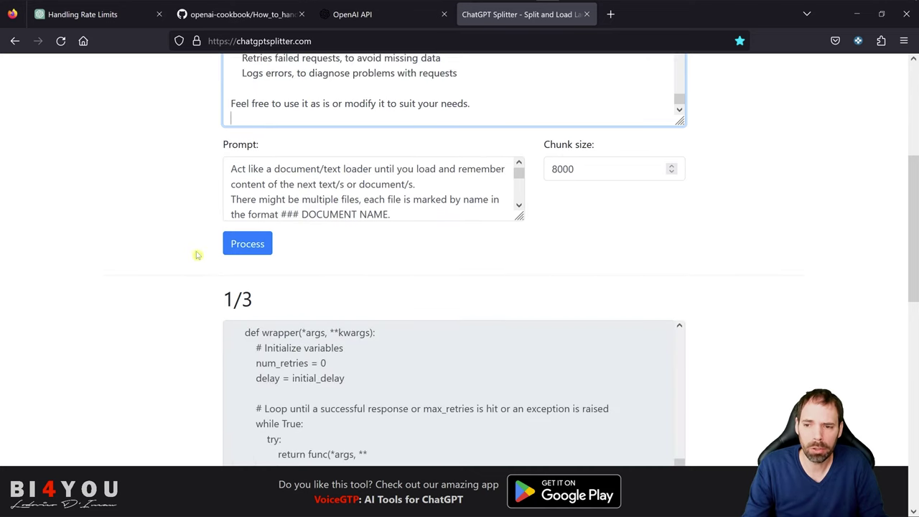
Process the guide into chunks 1/3 to 3/3 and copy chunk 1/3
{"action": "left_click", "coordinate": [239, 245]}
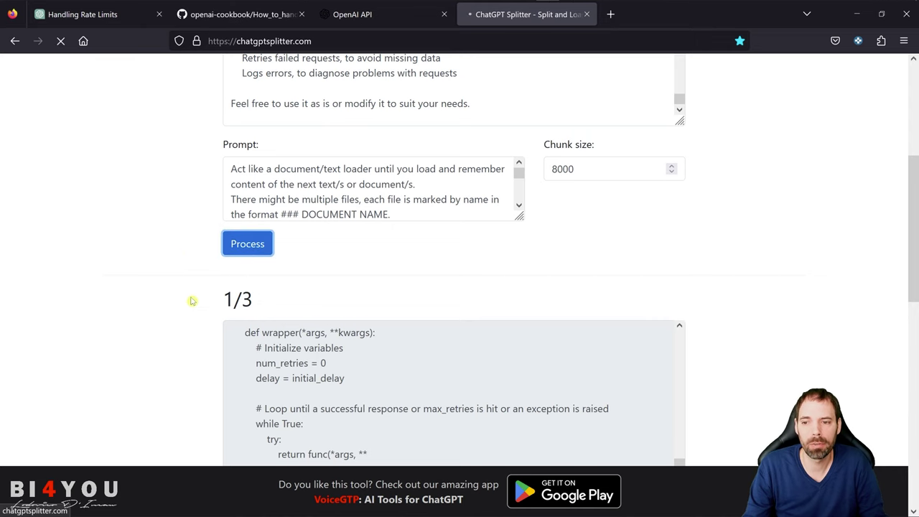
{"action": "scroll", "coordinate": [175, 271], "scroll_direction": "down", "scroll_amount": 8}
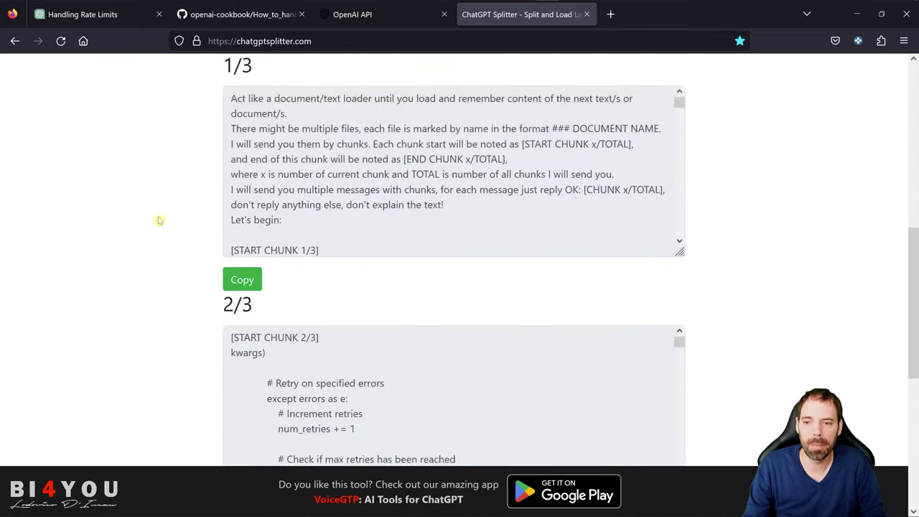
{"action": "scroll", "coordinate": [154, 216], "scroll_direction": "down", "scroll_amount": 5}
{"action": "scroll", "coordinate": [149, 211], "scroll_direction": "up", "scroll_amount": 2}
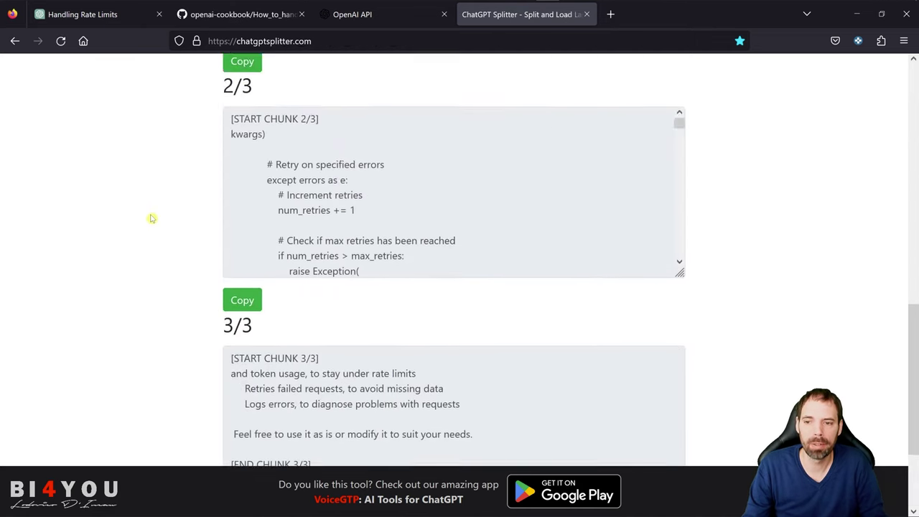
{"action": "scroll", "coordinate": [152, 219], "scroll_direction": "up", "scroll_amount": 5}
{"action": "scroll", "coordinate": [153, 220], "scroll_direction": "down", "scroll_amount": 1}
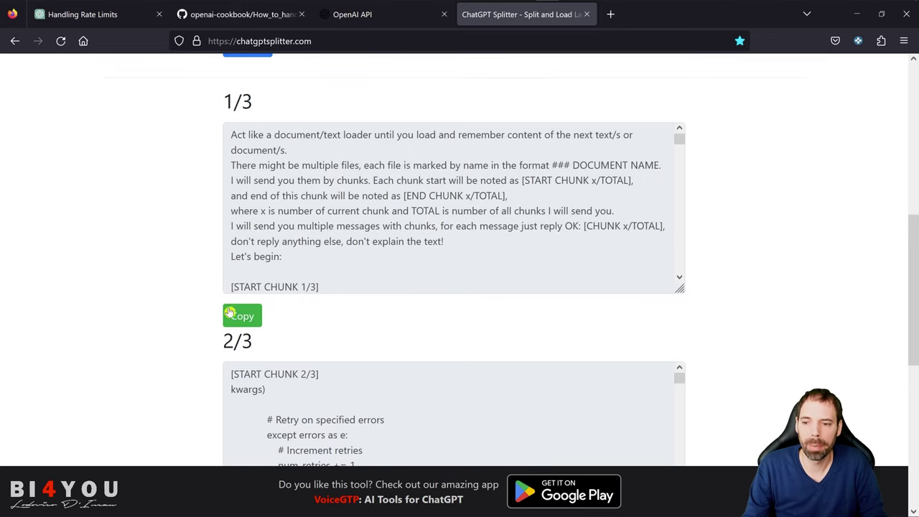
{"action": "left_click", "coordinate": [231, 313]}
{"action": "left_click", "coordinate": [78, 14]}
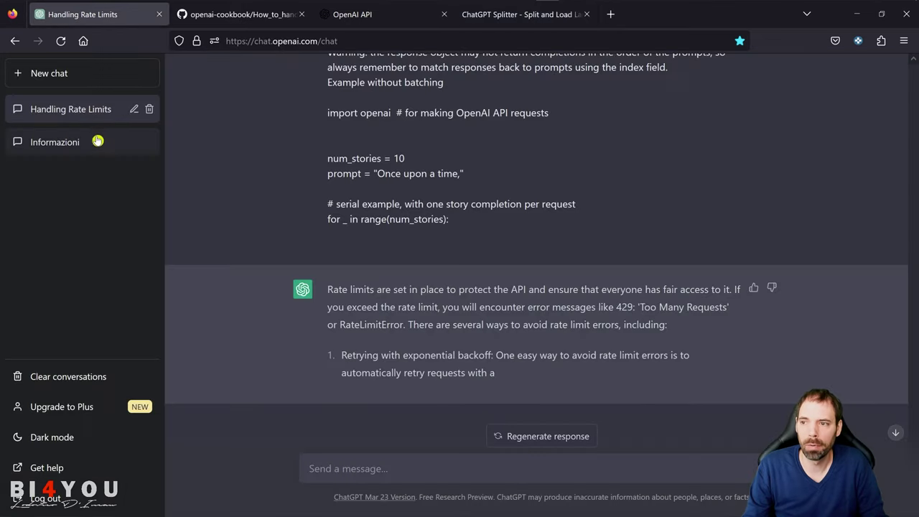
Send chunk 1/3 to ChatGPT in a new chat
{"action": "left_click", "coordinate": [69, 75]}
{"action": "key", "text": "ctrl+v"}
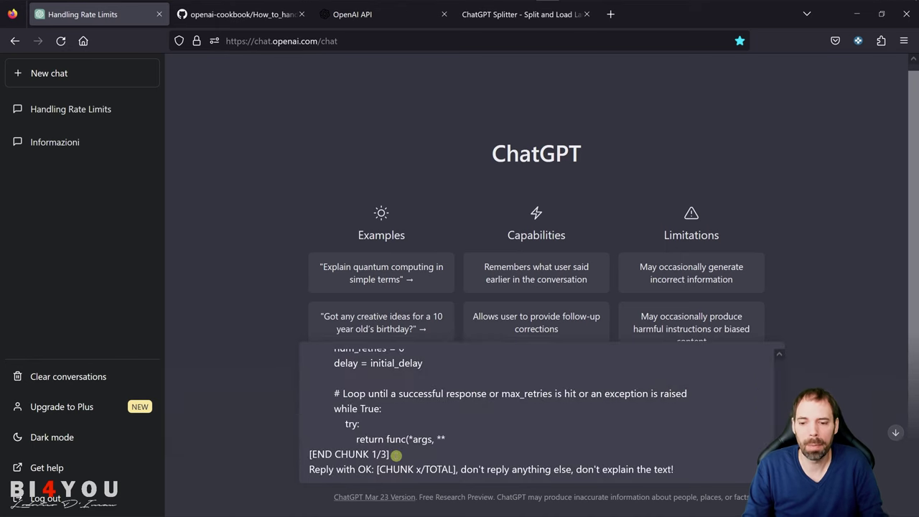
{"action": "key", "text": "Return"}
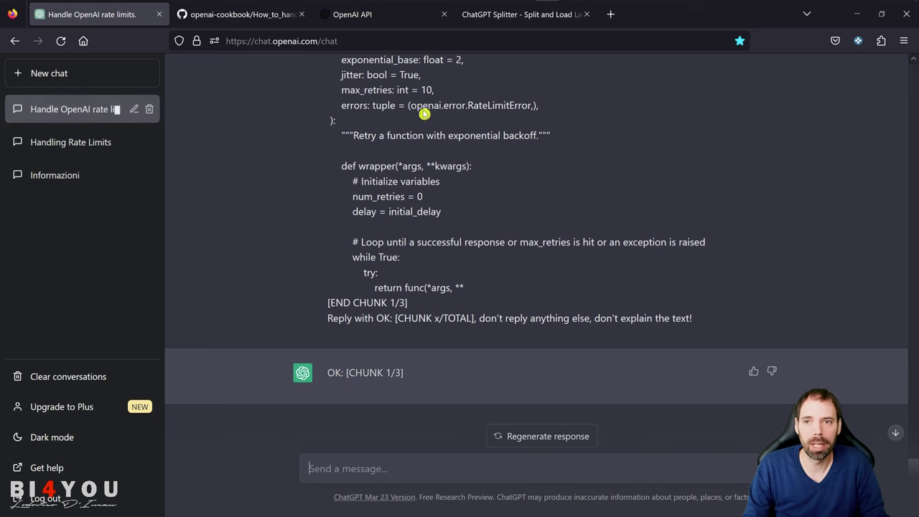
Copy chunk 2/3 from the Splitter, send it, and stop ChatGPT's long code-summary reply
{"action": "left_click", "coordinate": [511, 22]}
{"action": "scroll", "coordinate": [205, 311], "scroll_direction": "down", "scroll_amount": 5}
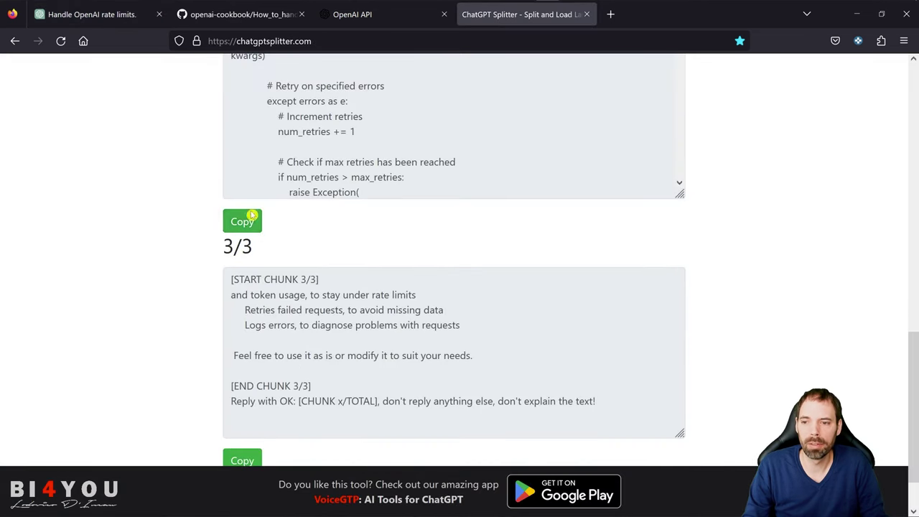
{"action": "left_click", "coordinate": [246, 222]}
{"action": "left_click", "coordinate": [98, 15]}
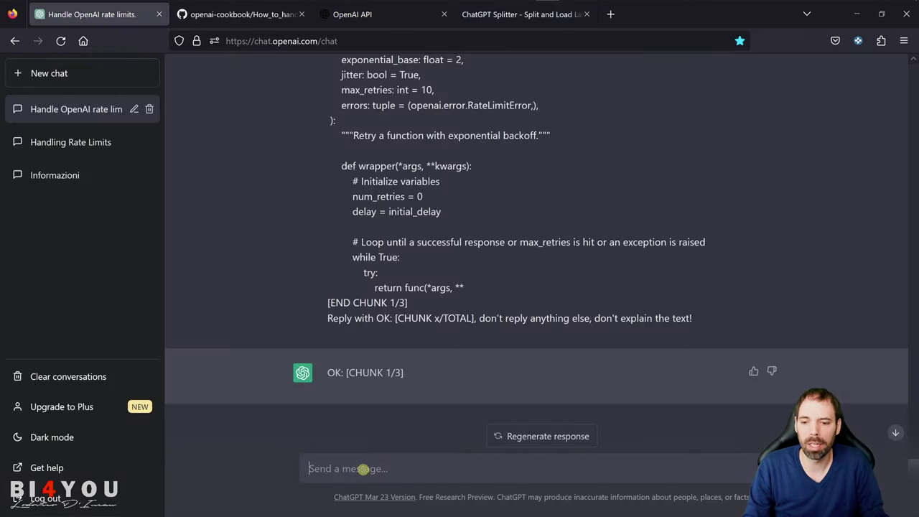
{"action": "key", "text": "ctrl+v"}
{"action": "key", "text": "Return"}
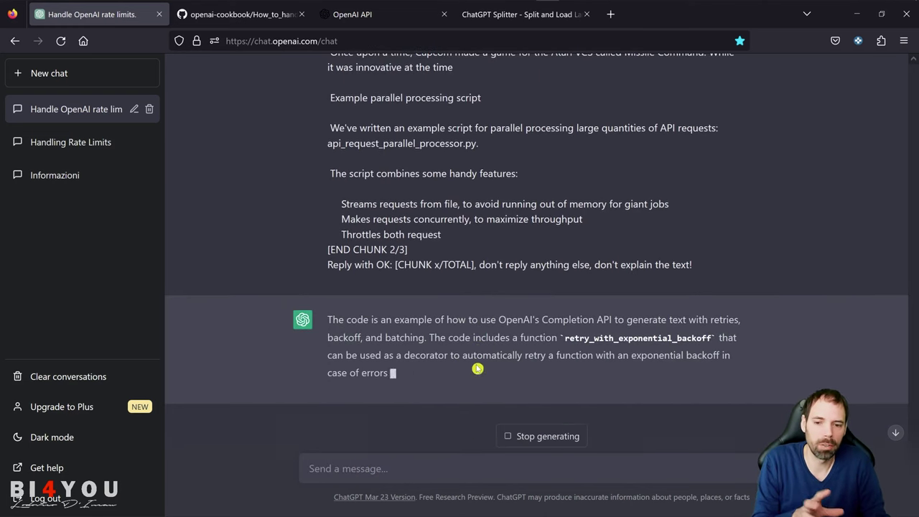
{"action": "left_click", "coordinate": [533, 437]}
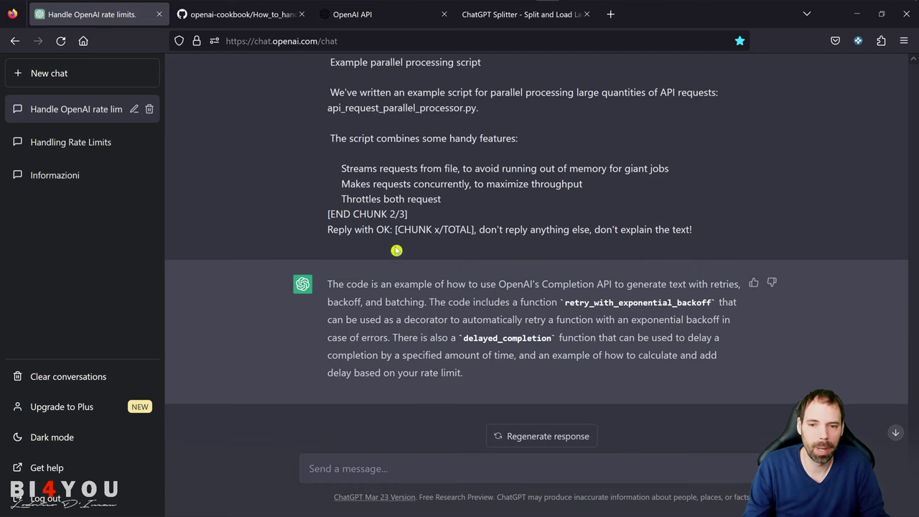
{"action": "left_click", "coordinate": [486, 13]}
{"action": "scroll", "coordinate": [206, 293], "scroll_direction": "down", "scroll_amount": 2}
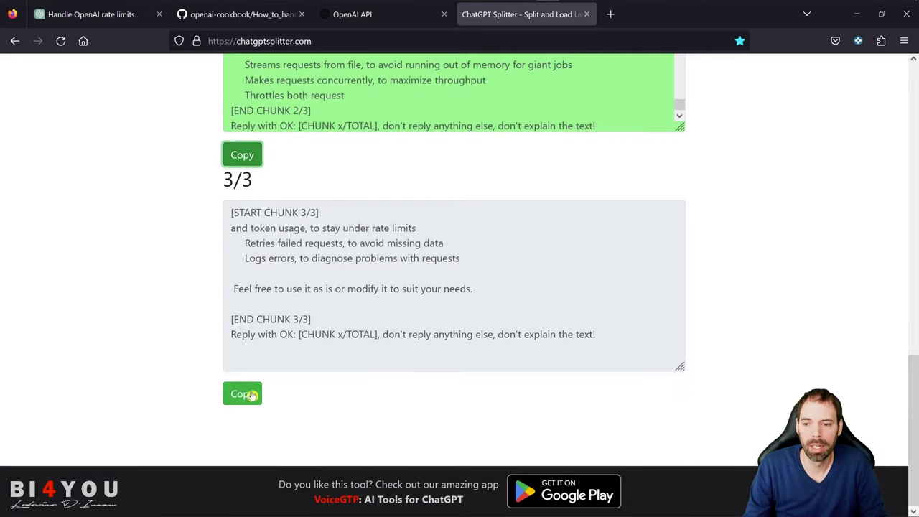
Copy chunk 3/3 from the Splitter and send it, getting the reply OK: [CHUNK 3/3]
{"action": "left_click", "coordinate": [248, 399]}
{"action": "left_click", "coordinate": [248, 396]}
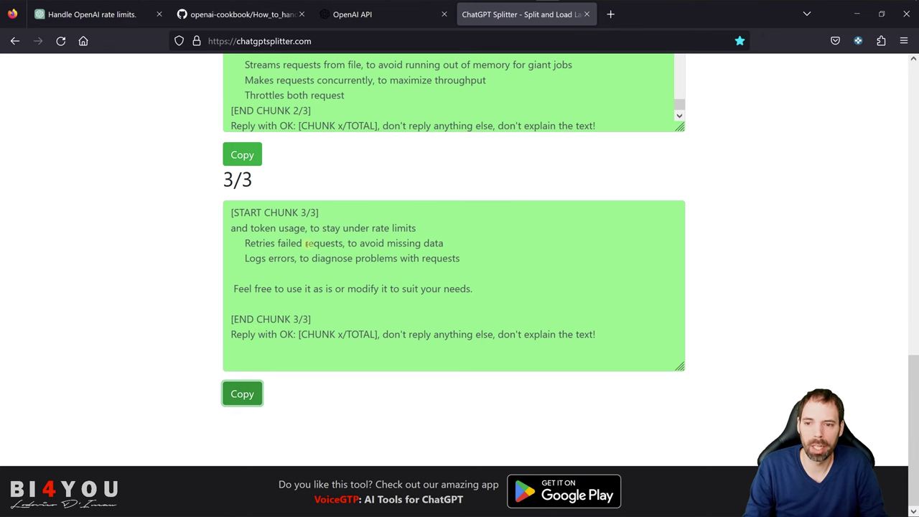
{"action": "left_click", "coordinate": [445, 466]}
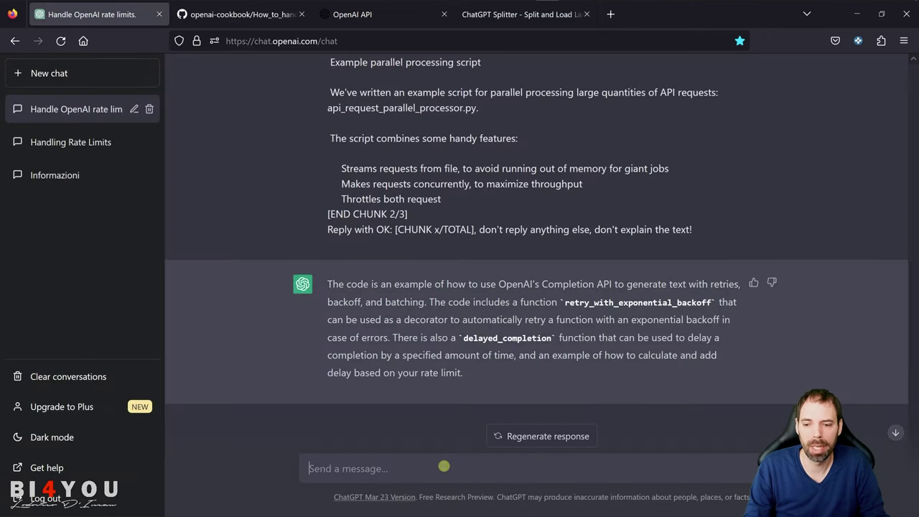
{"action": "key", "text": "ctrl+v"}
{"action": "key", "text": "Return"}
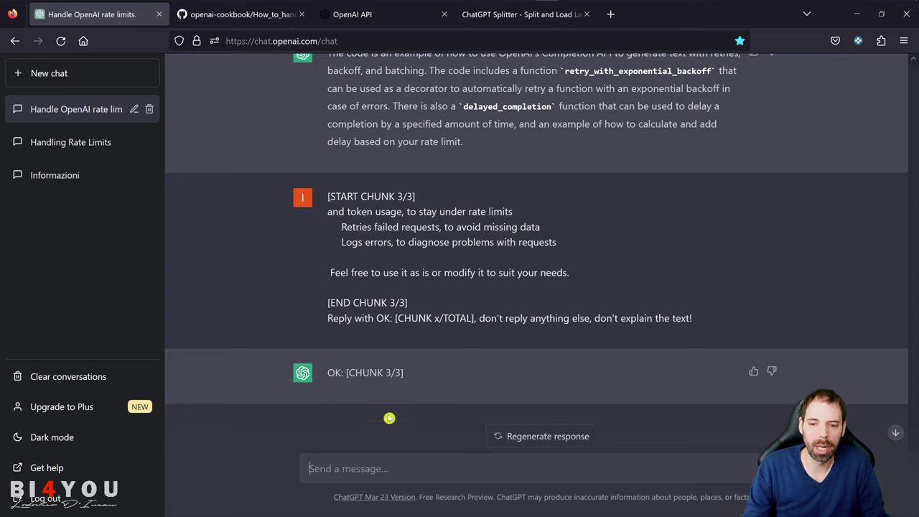
{"action": "left_click", "coordinate": [386, 465]}
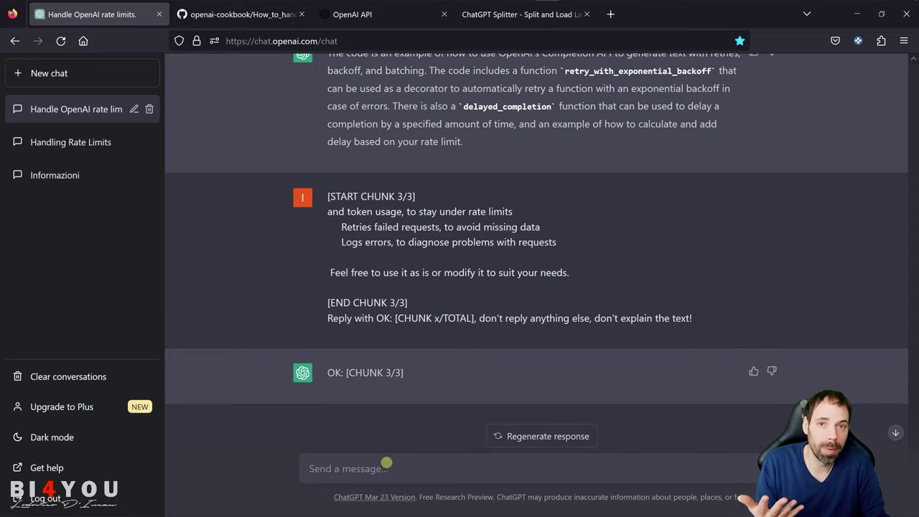
{"action": "left_click", "coordinate": [386, 464]}
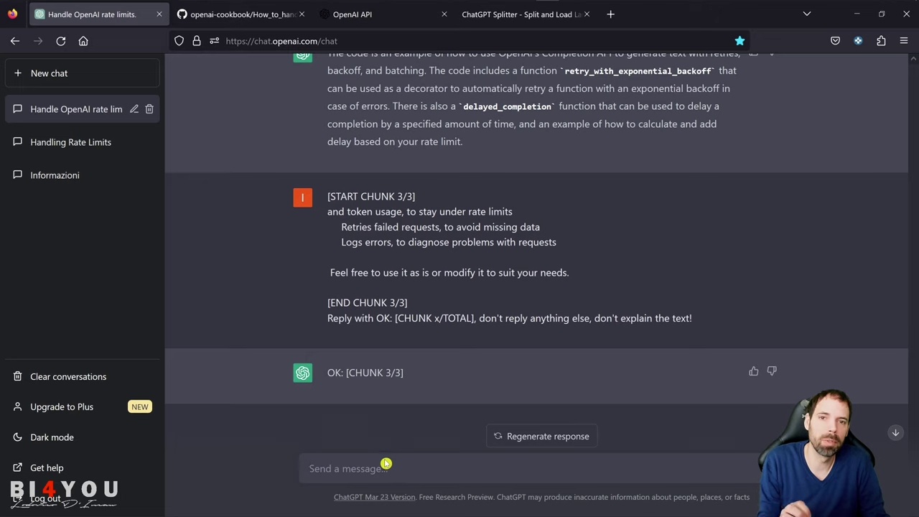